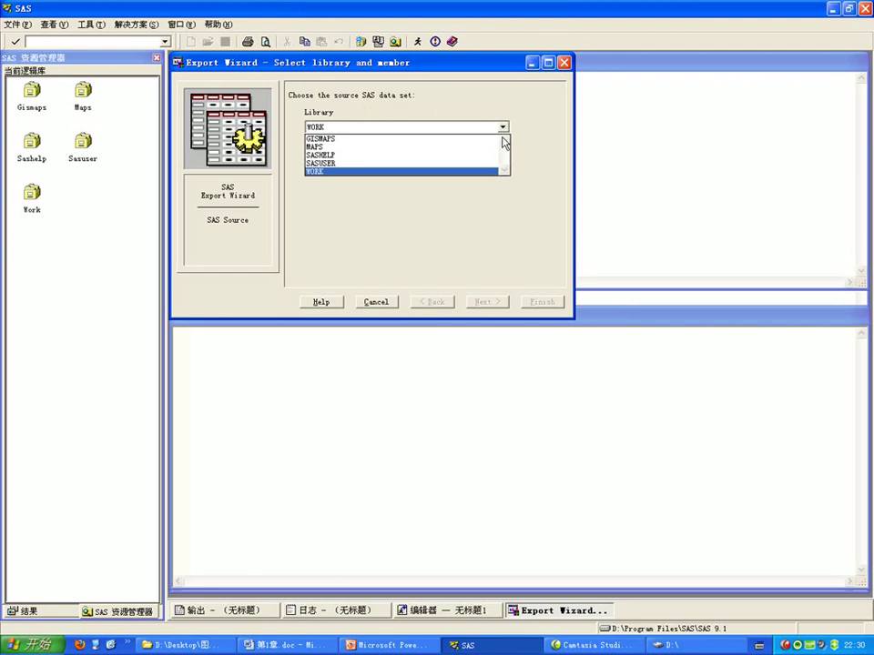
Step: Choose the member ACCBW from the SASHELP library as the source data set for the export
left_click(497, 156)
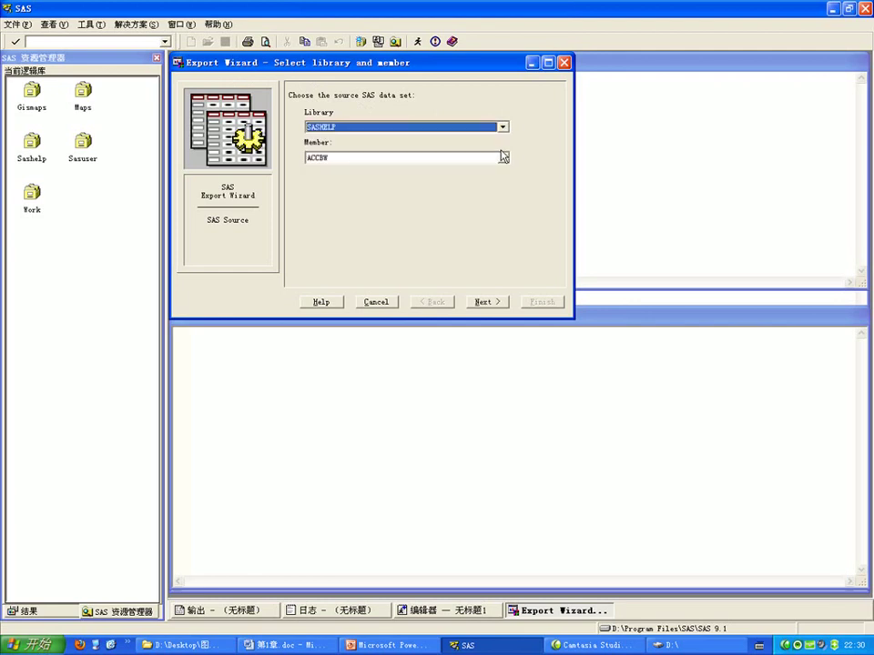
left_click(502, 158)
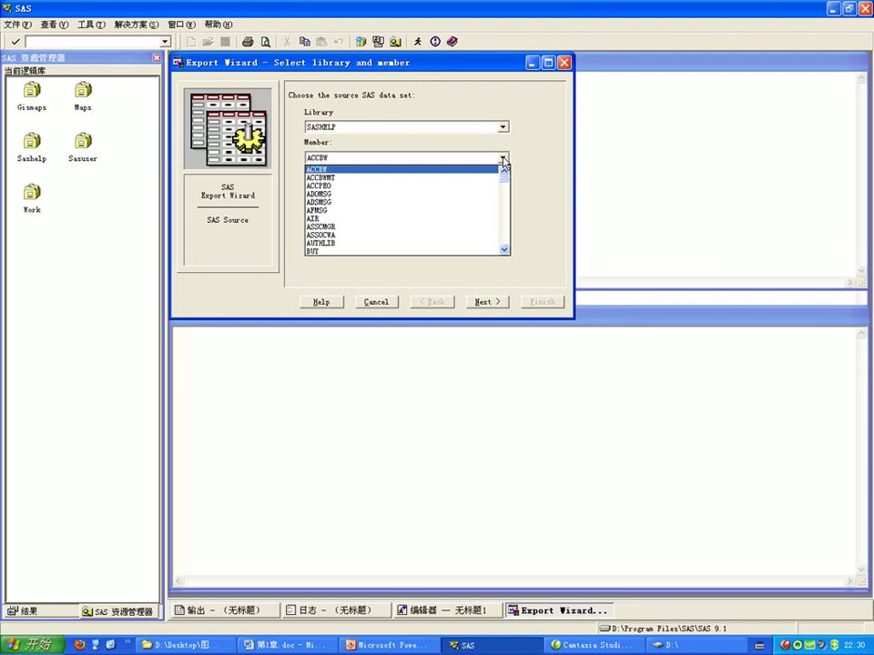
left_click(497, 170)
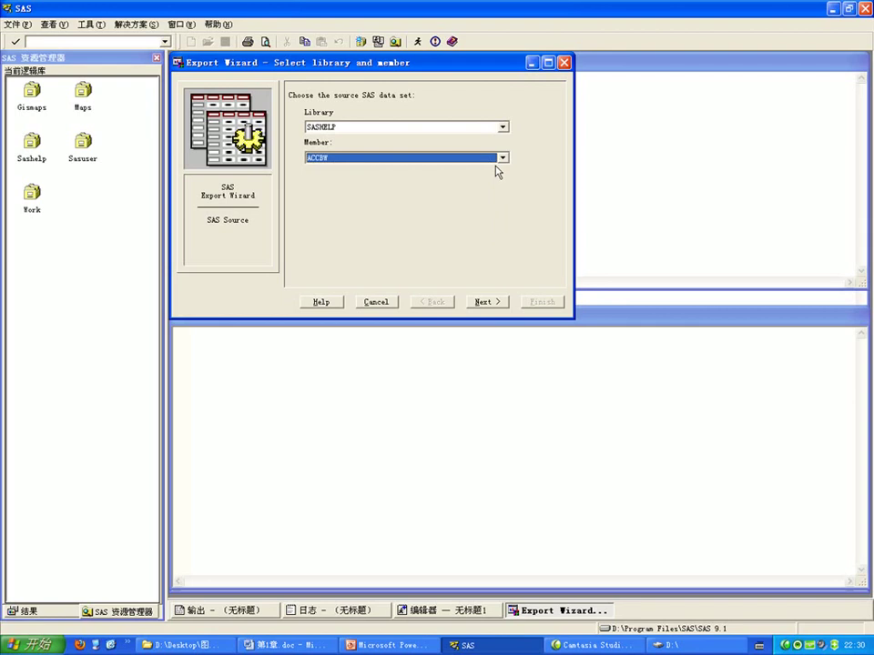
left_click(485, 302)
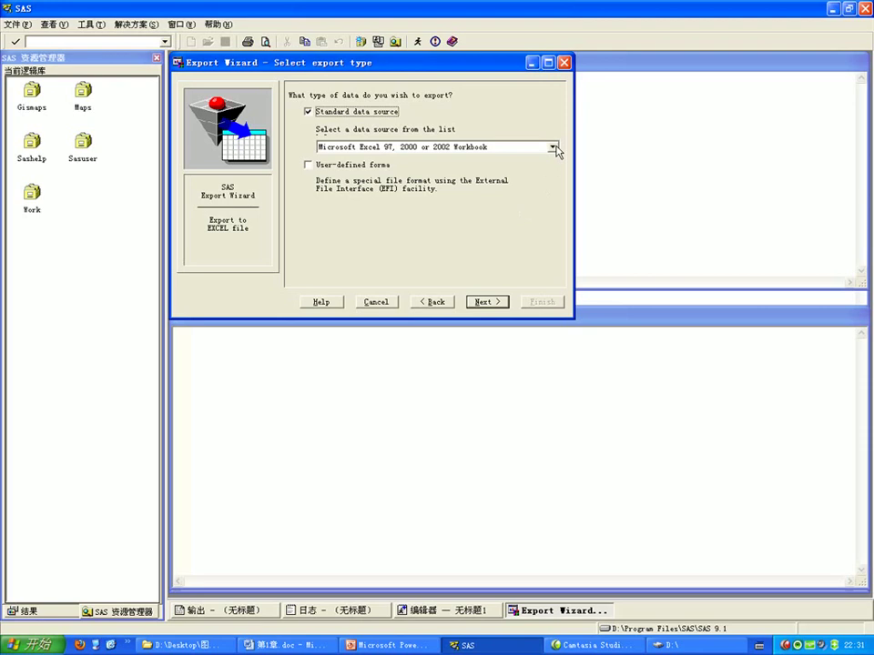
Step: Set the export type to the standard data source Microsoft Excel 97, 2000 or 2002 Workbook
left_click(551, 147)
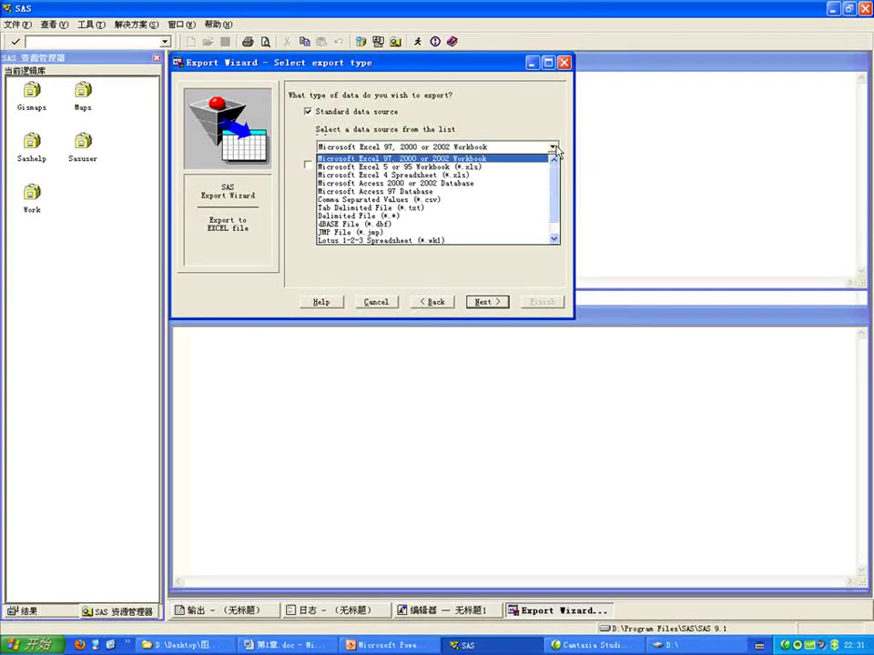
left_click(553, 146)
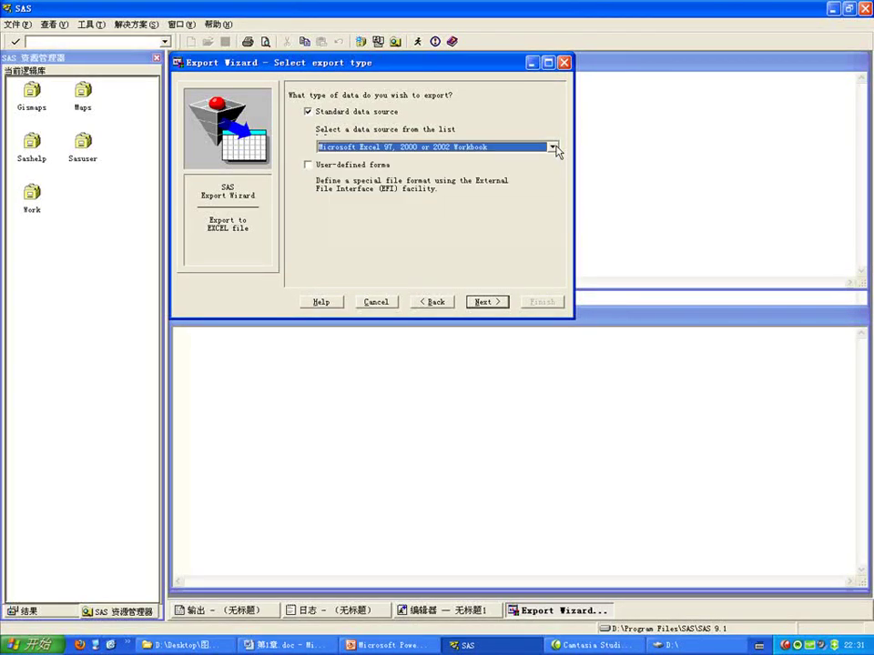
left_click(487, 304)
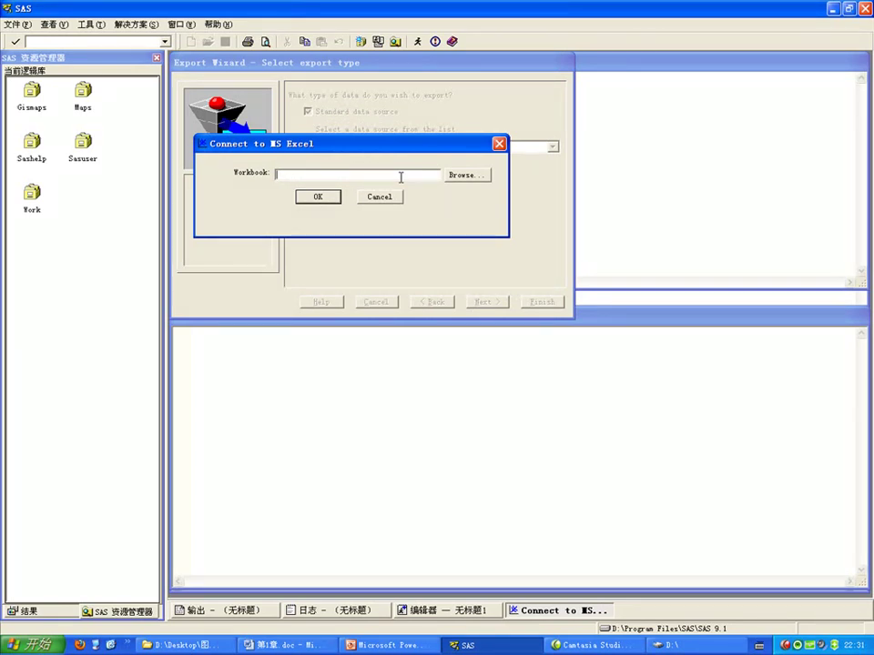
Step: Export to the workbook D:\test.xls with the exported table named a, and finish the wizard
type("D:\\")
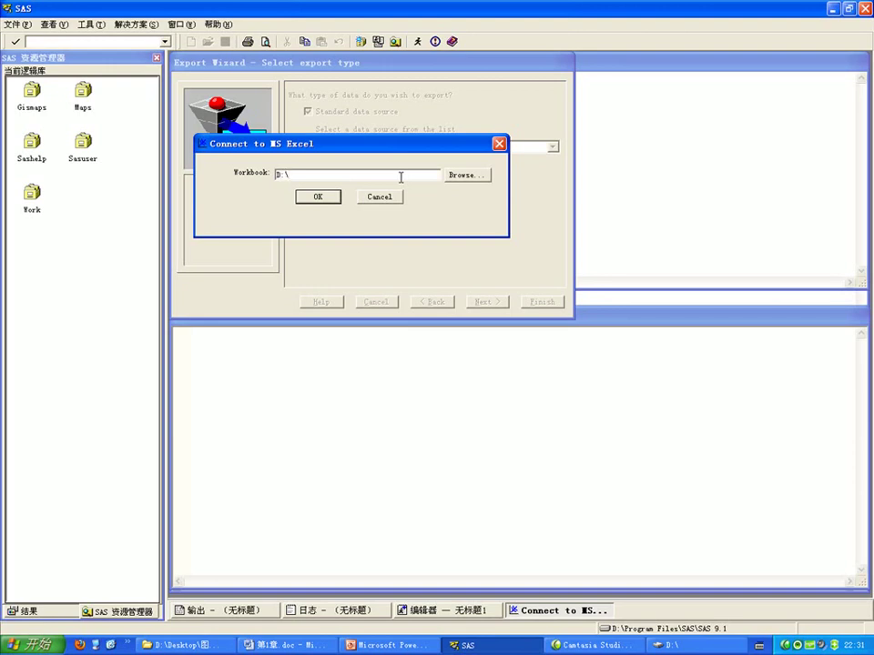
type("test.xls")
left_click(317, 196)
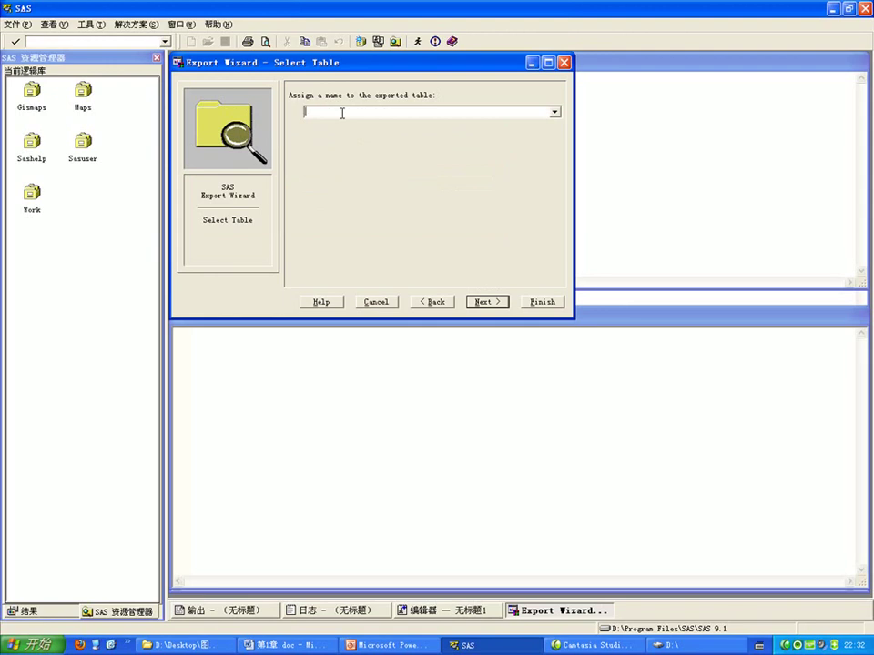
type("a")
left_click(543, 301)
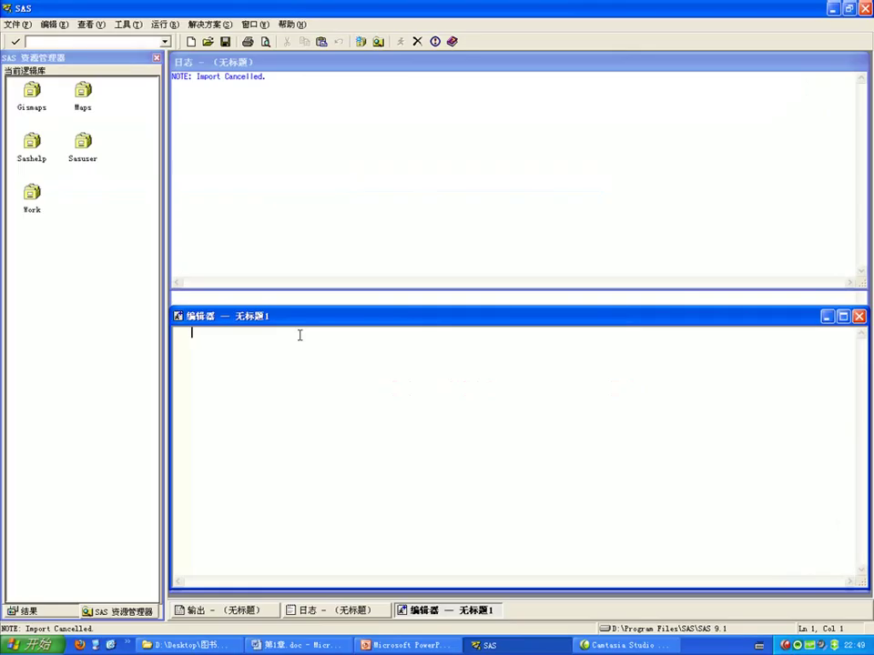
Step: Start a data import with Microsoft Excel 97, 2000 or 2002 Workbook as the standard data source
left_click(20, 25)
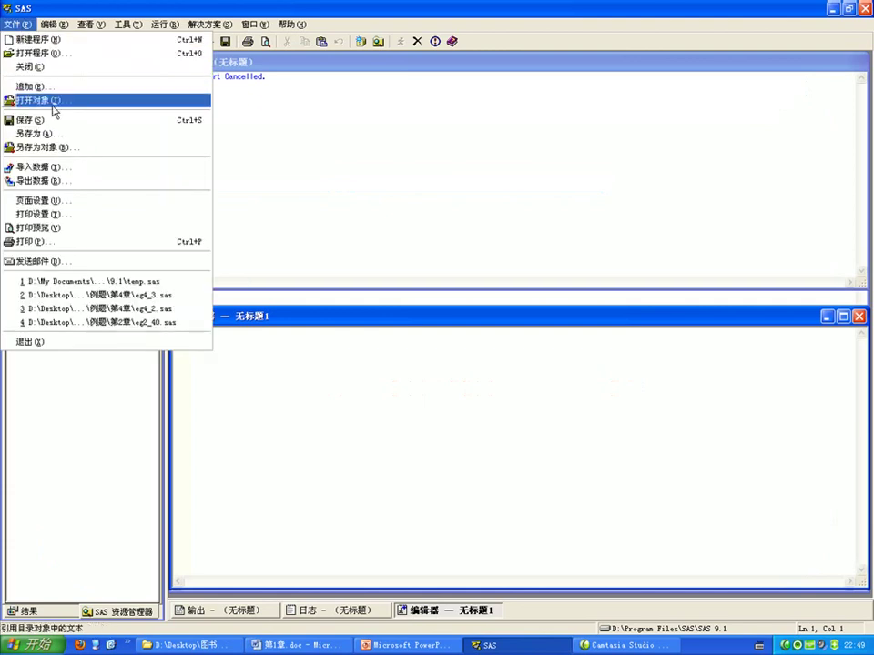
left_click(69, 169)
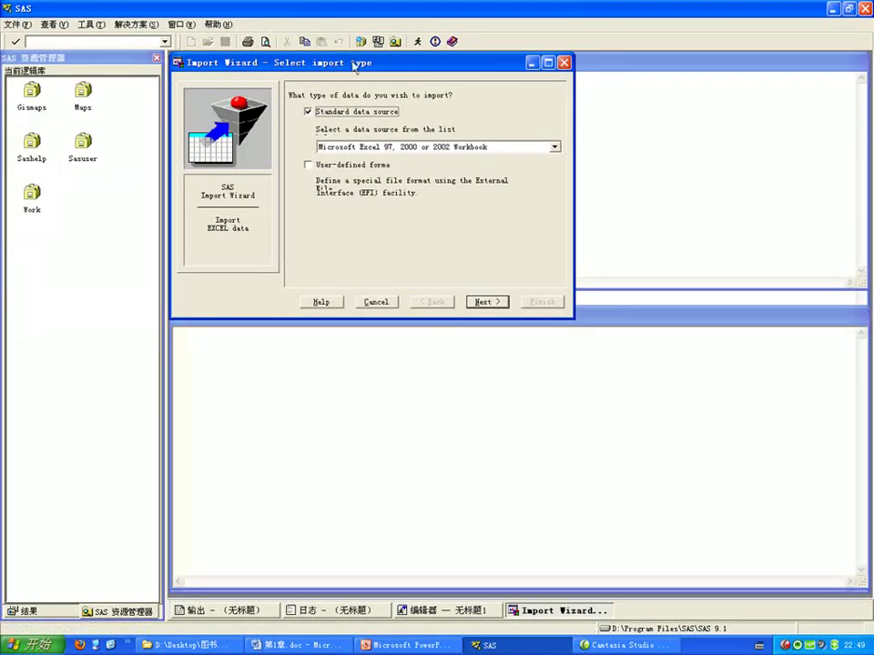
left_click(555, 148)
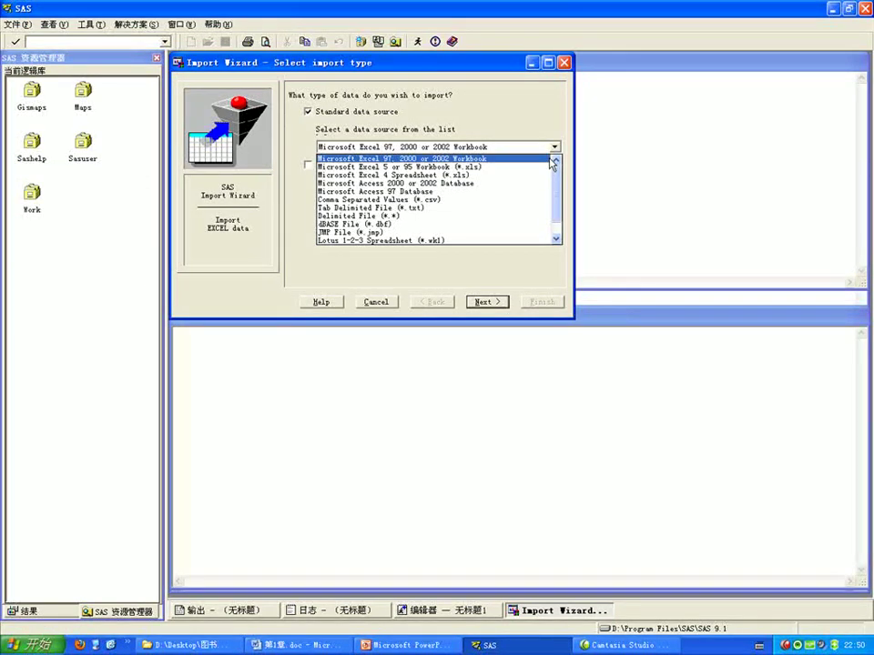
left_click(550, 158)
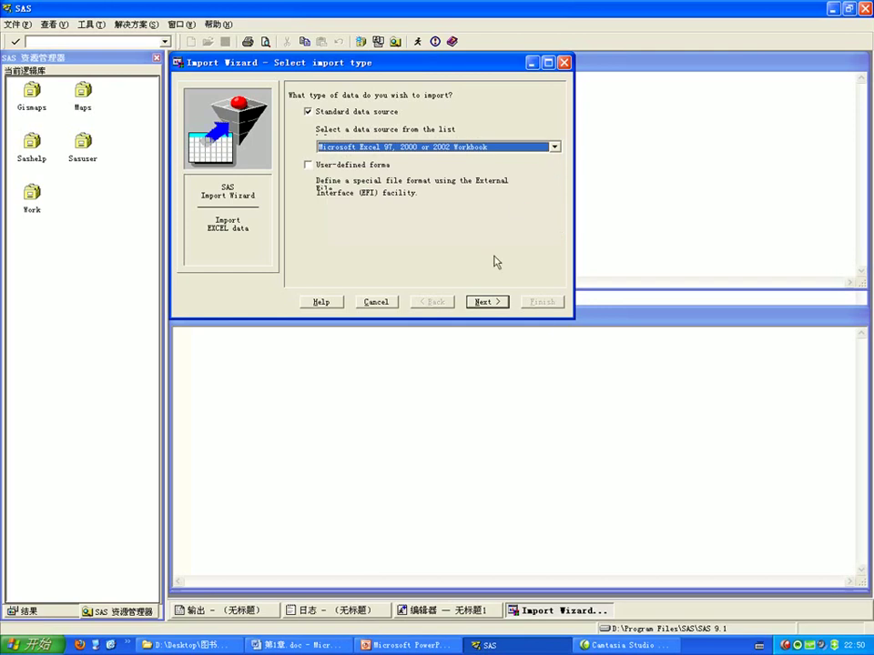
left_click(475, 304)
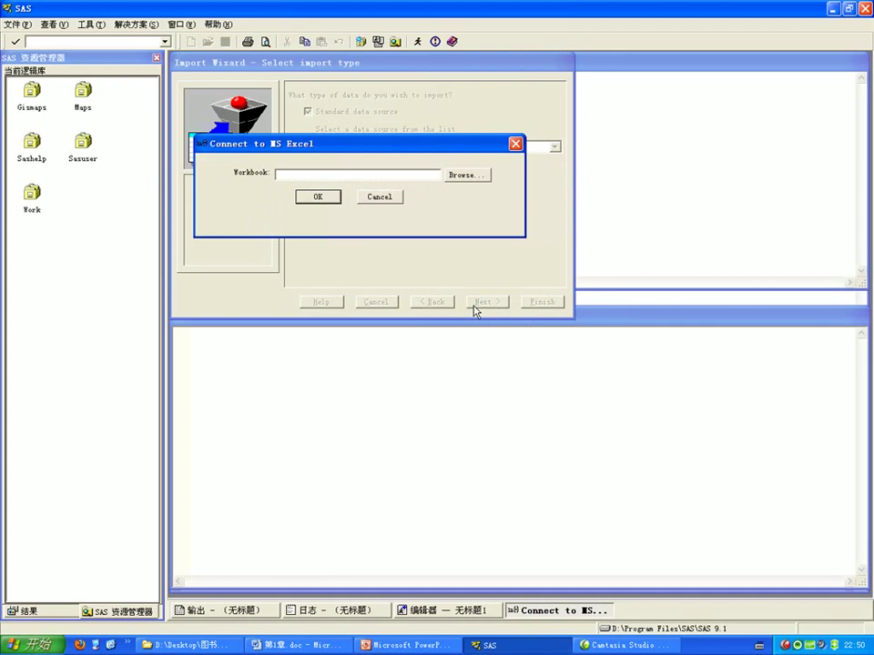
Step: Browse to the D: drive and connect to test.xls as the workbook to import
left_click(468, 176)
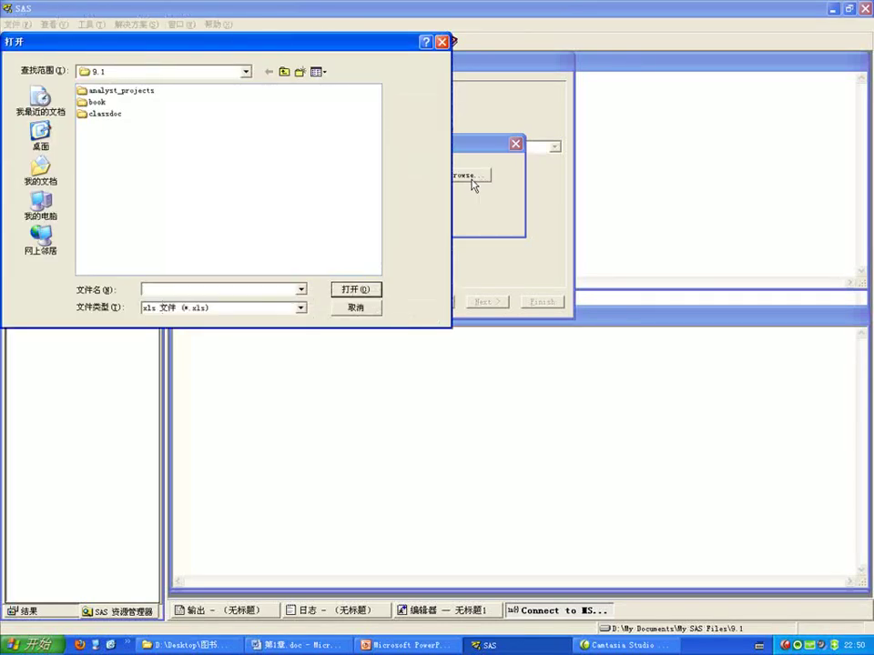
left_click(57, 151)
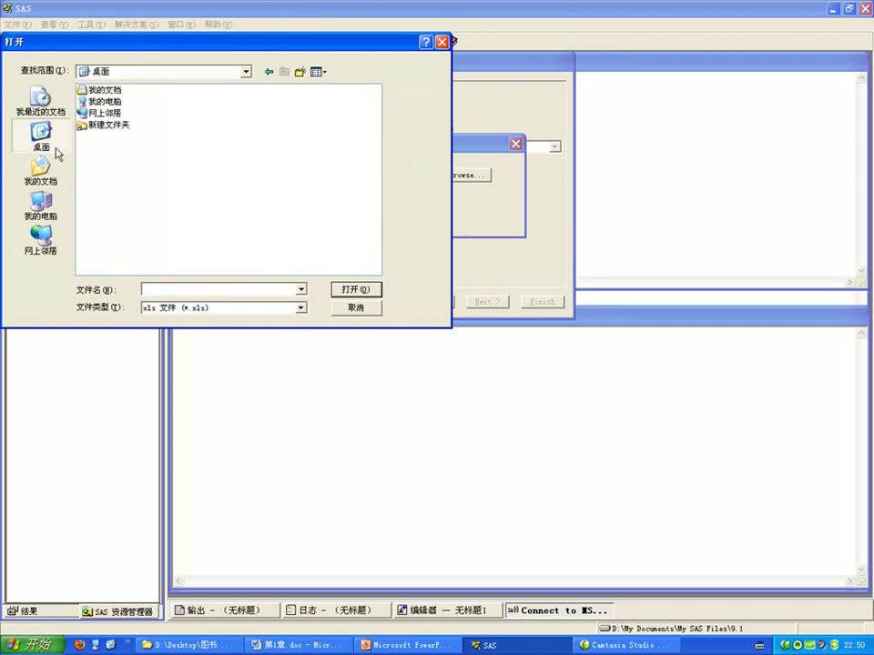
double_click(106, 103)
double_click(108, 103)
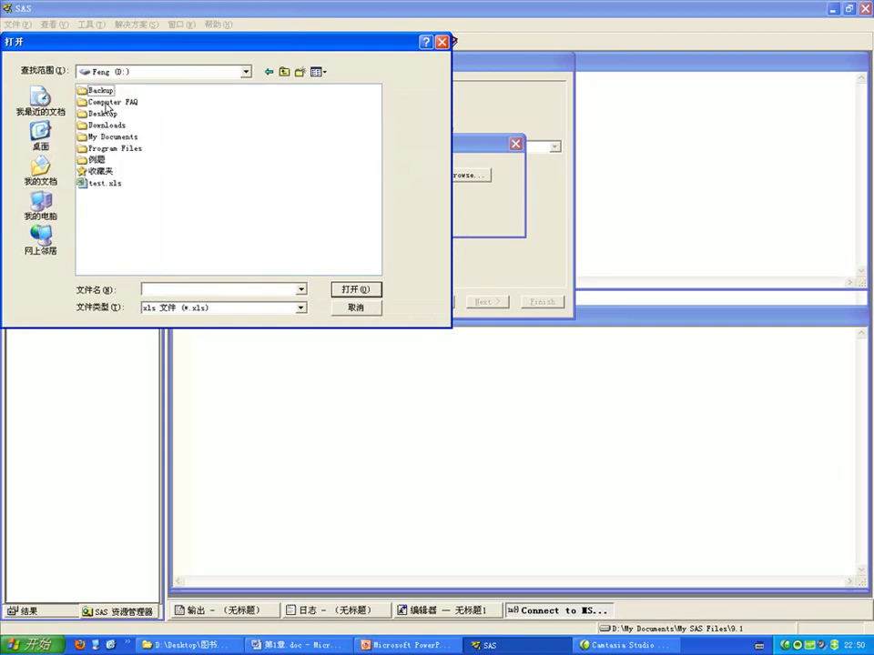
double_click(102, 185)
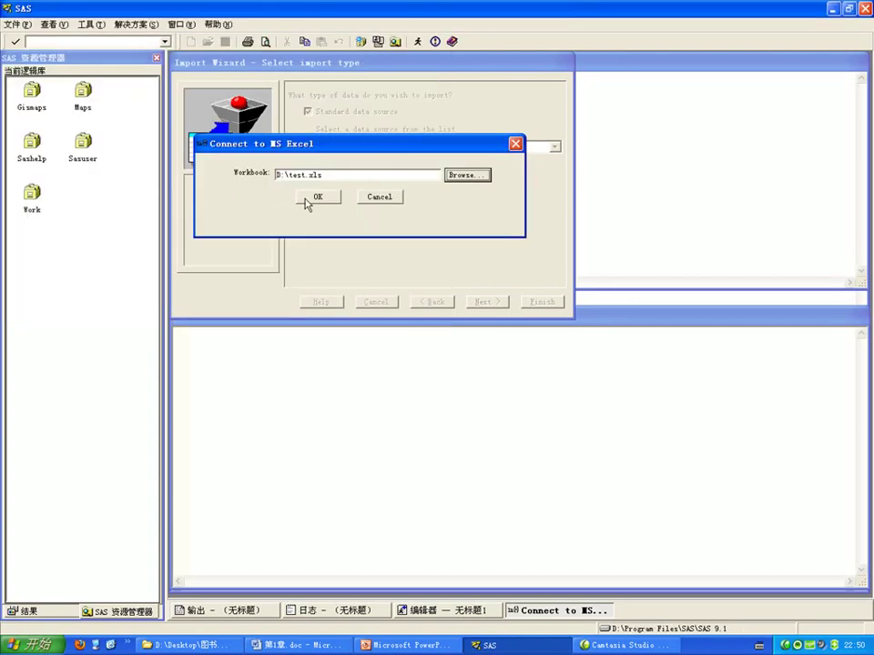
left_click(314, 198)
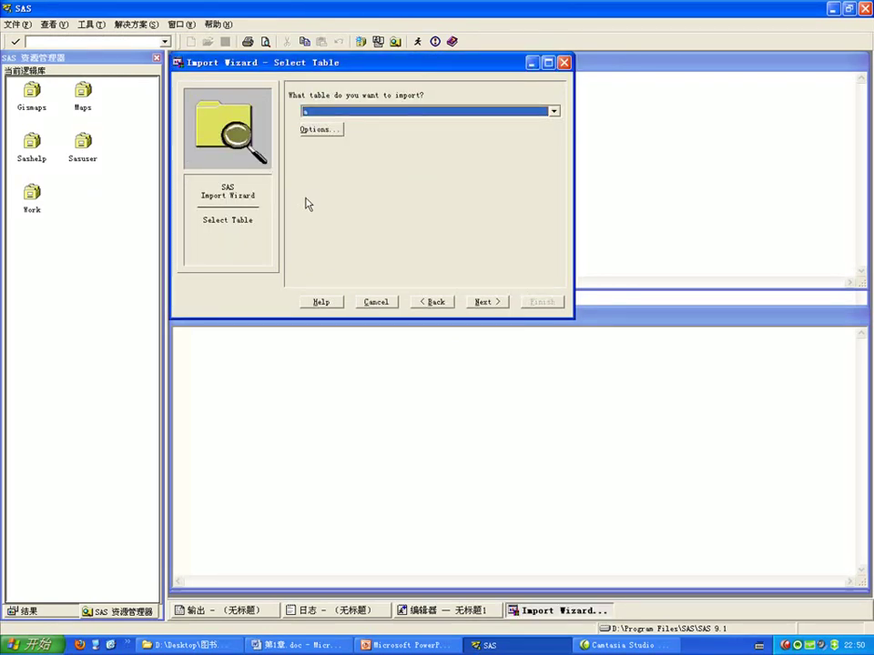
Step: Accept table a as the table to import from the workbook
left_click(553, 111)
left_click(553, 112)
left_click(487, 305)
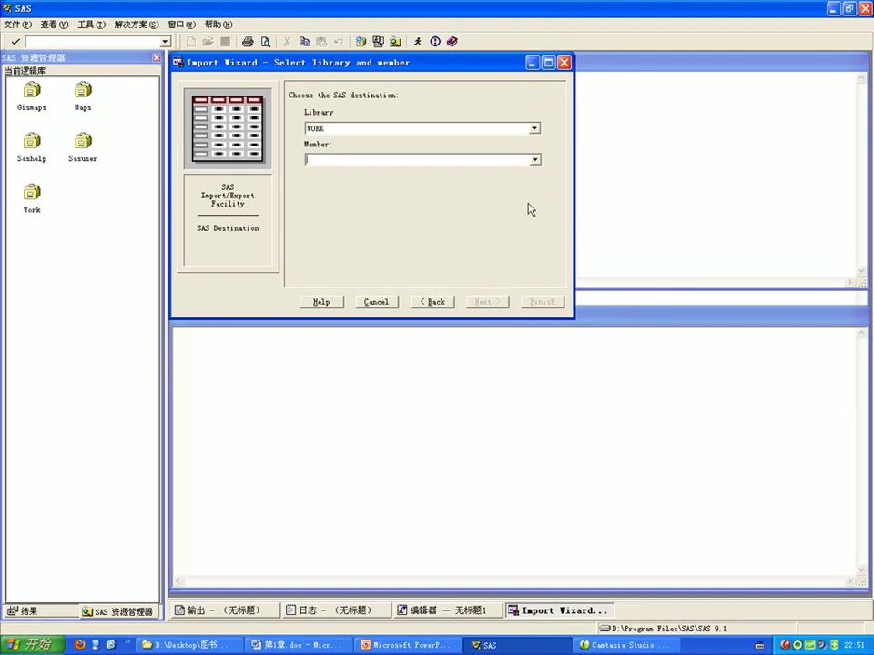
Step: Set the import destination to member test in the WORK library, finish the import and activate the log window
left_click(535, 129)
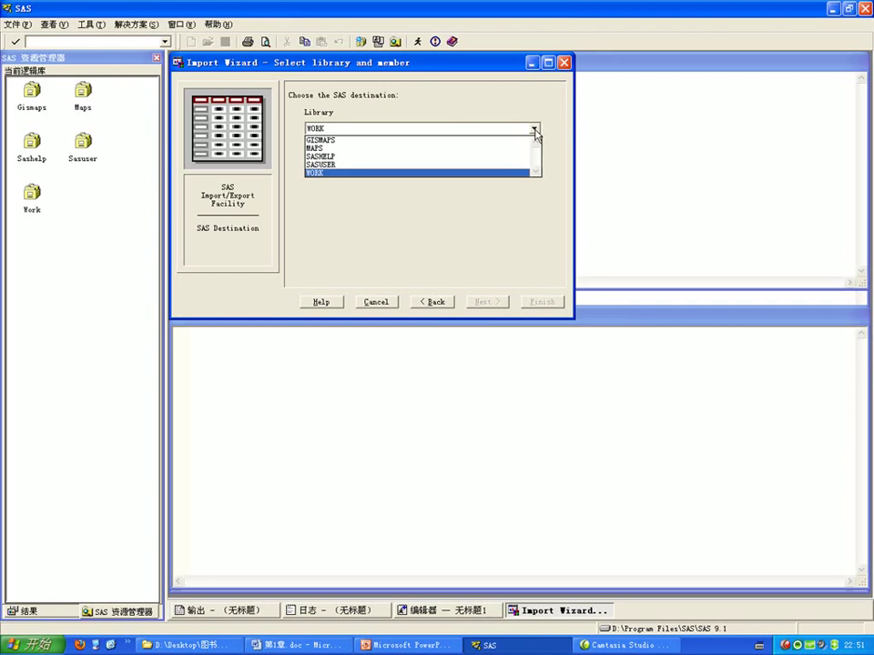
left_click(512, 172)
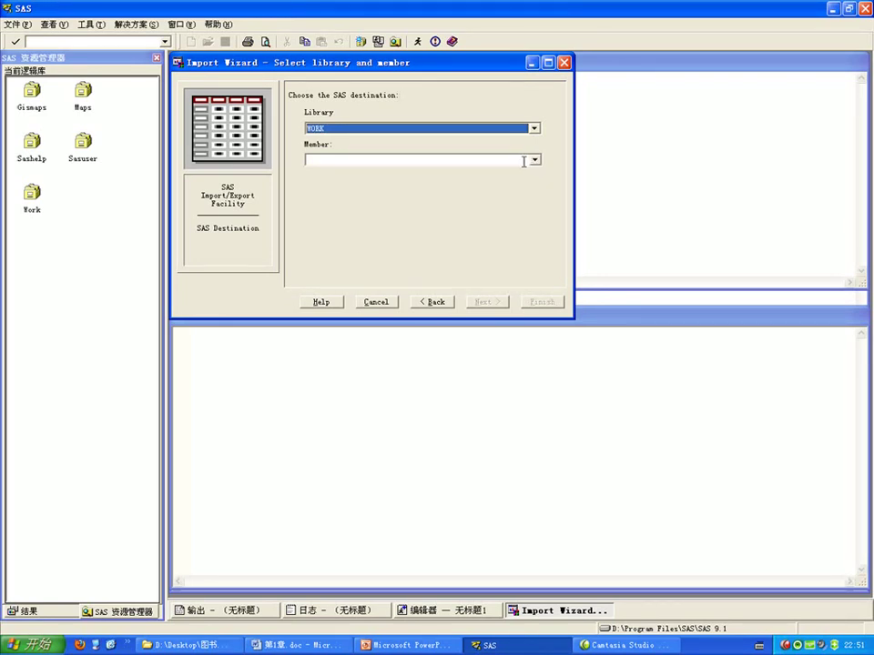
left_click(523, 161)
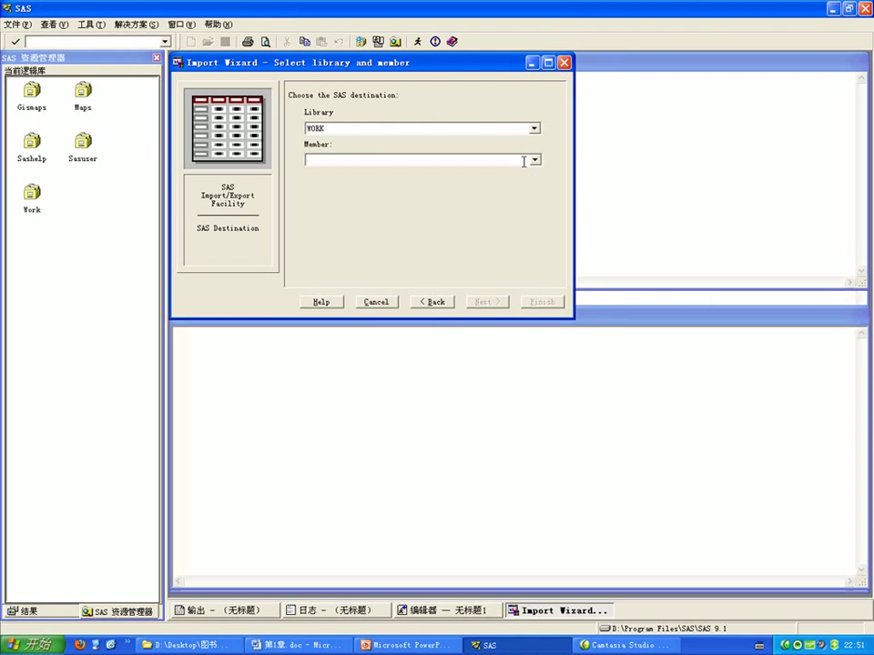
type("test")
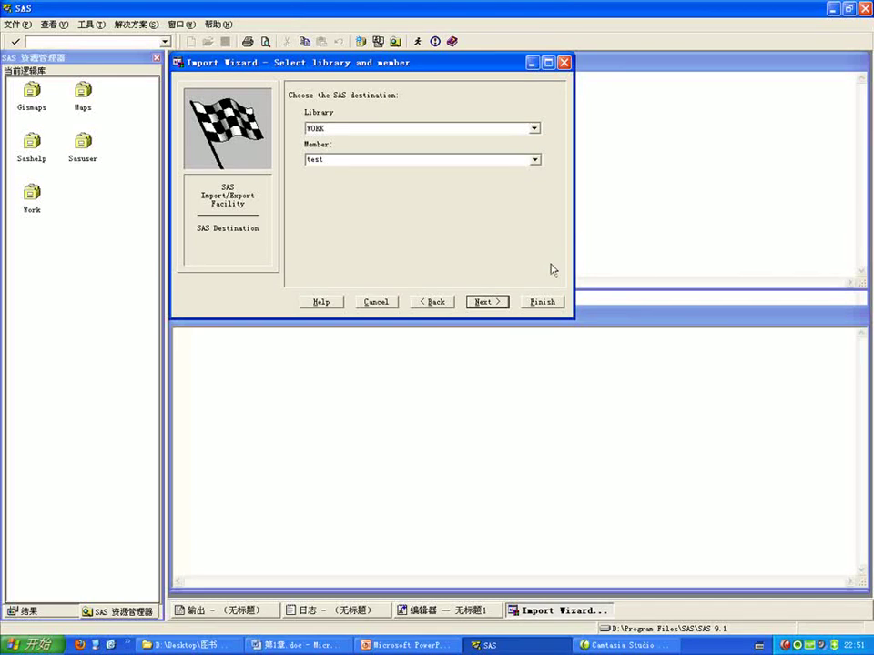
left_click(543, 302)
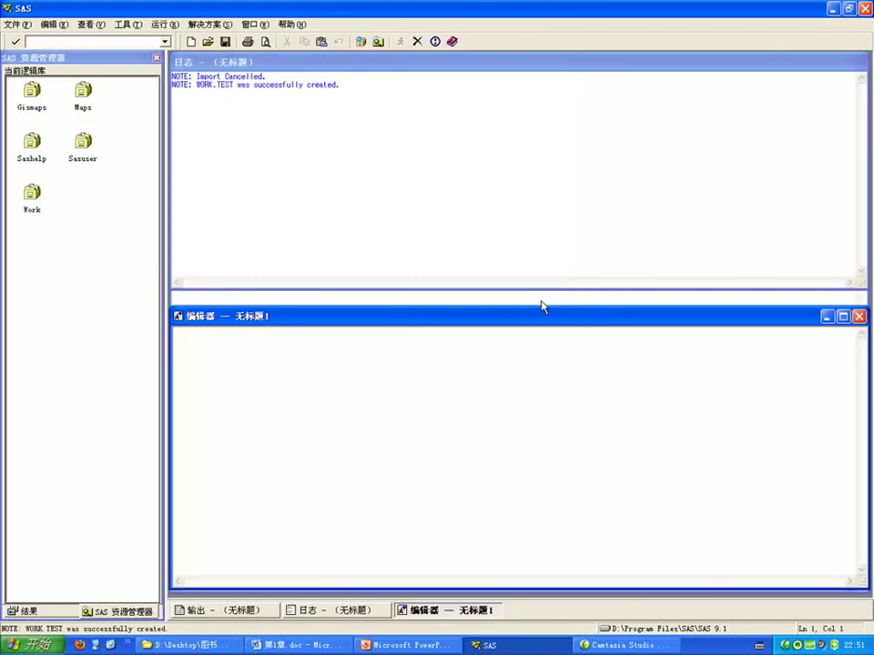
left_click(507, 73)
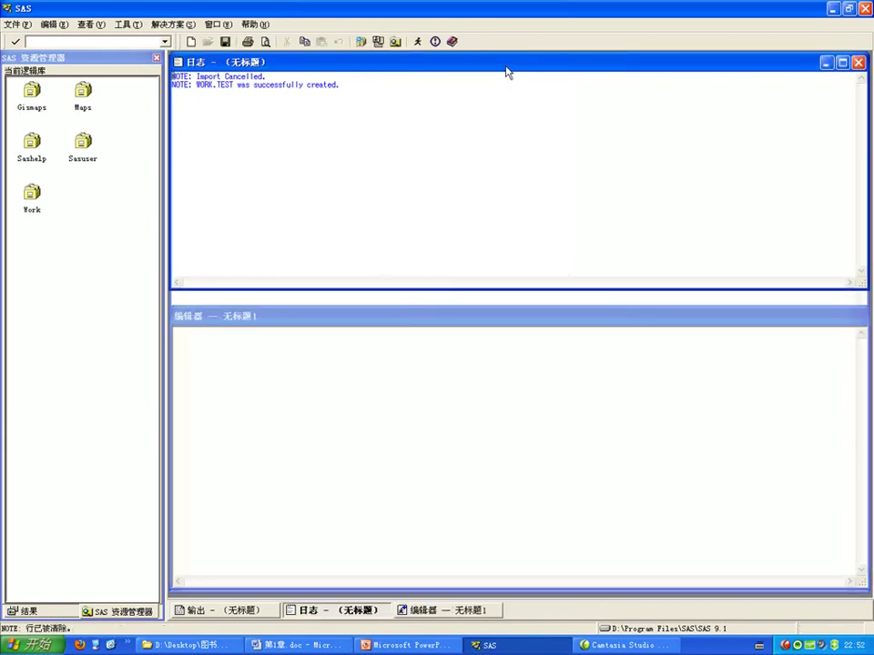